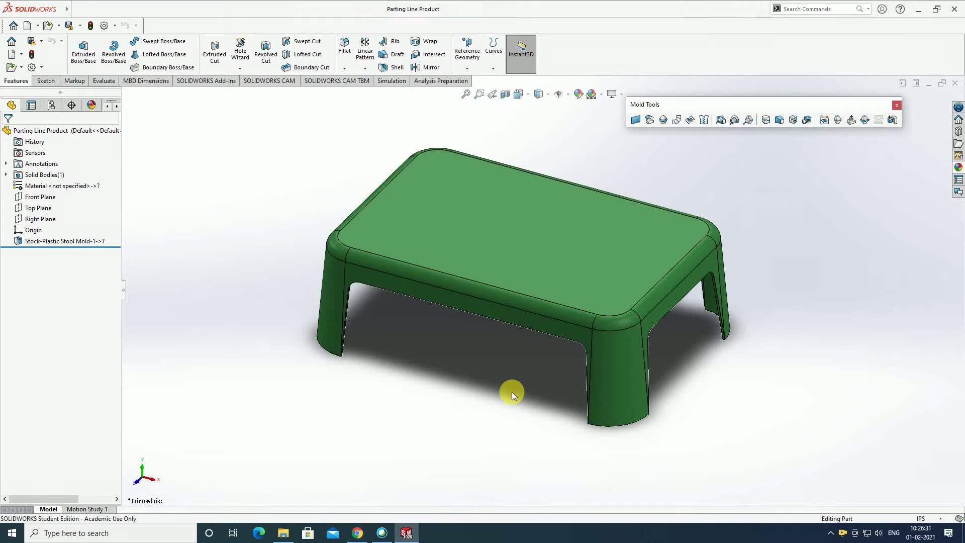
- Turn on display of the reference planes in the view
left_click(569, 96)
left_click(574, 109)
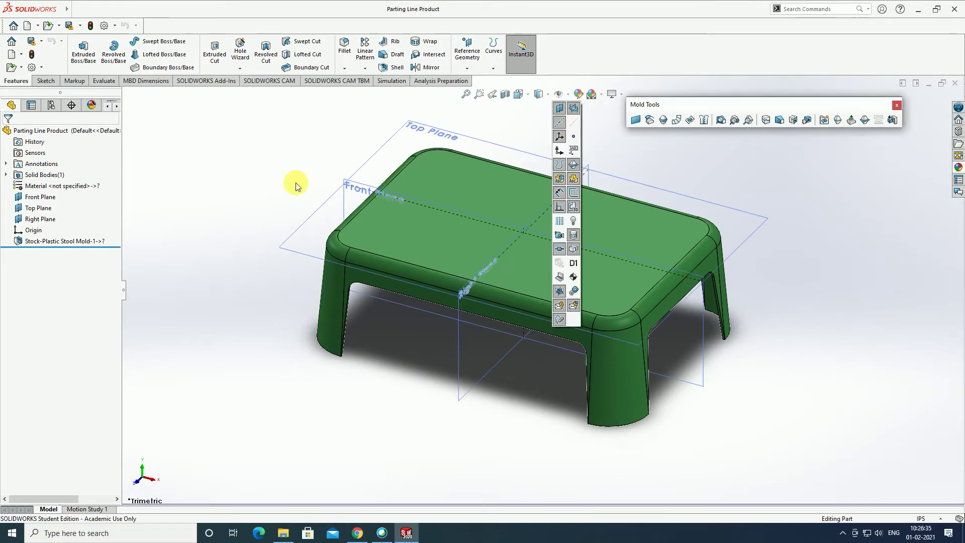
left_click(836, 123)
- Create a parting line around the stool with Top Plane as pull direction, via draft analysis
left_click(836, 121)
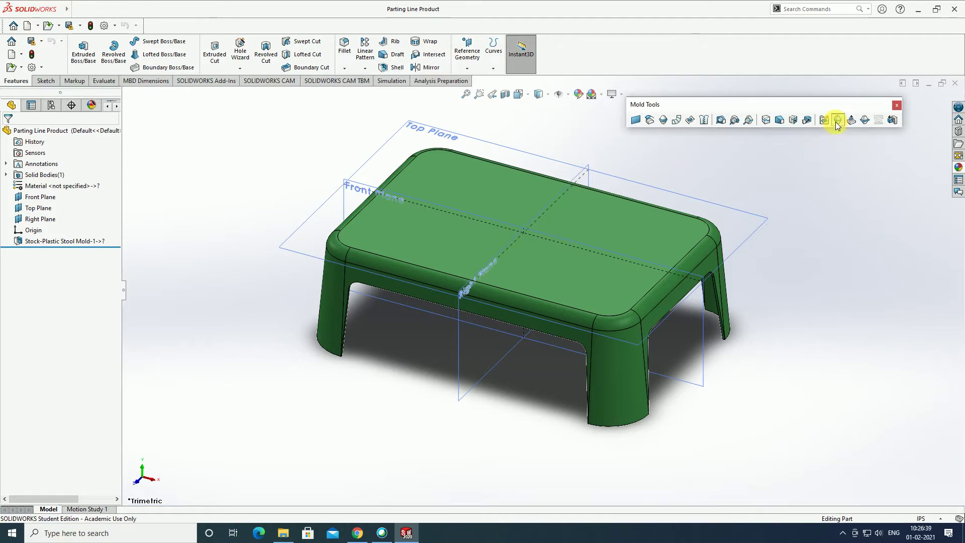
left_click(288, 244)
mouse_move(266, 287)
middle_mouse_down()
mouse_move(280, 205)
mouse_move(129, 219)
middle_mouse_up()
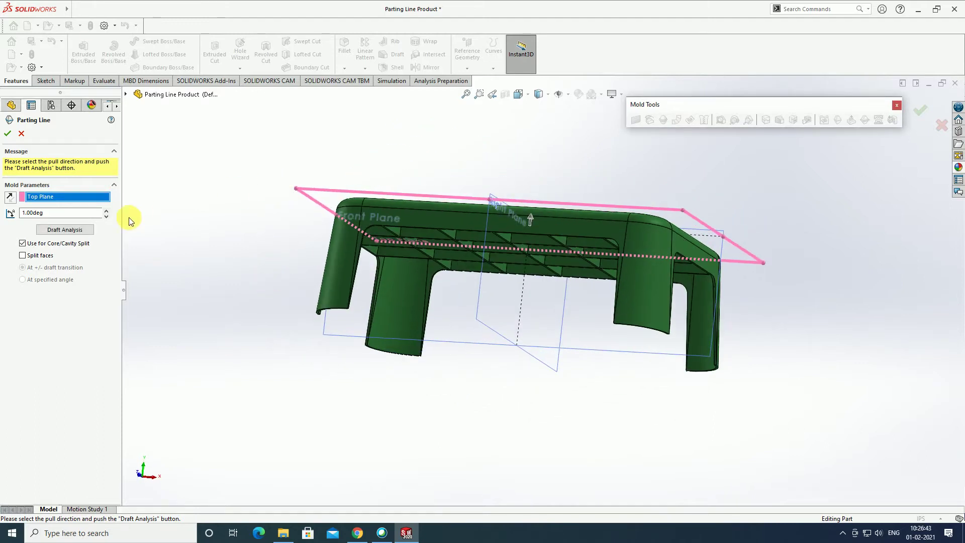
left_click(73, 229)
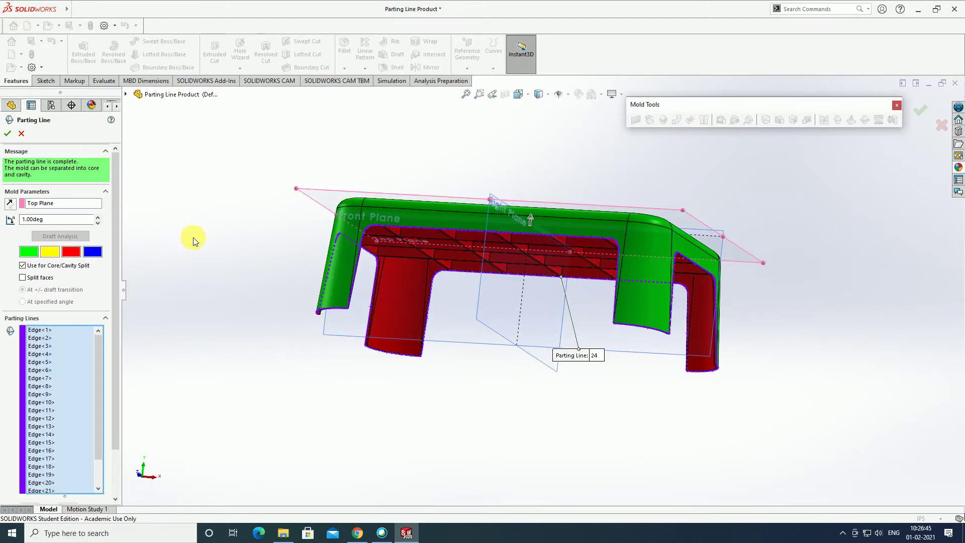
mouse_move(272, 270)
middle_mouse_down()
mouse_move(286, 139)
mouse_move(317, 64)
mouse_move(300, 109)
mouse_move(111, 119)
middle_mouse_up()
left_click(8, 134)
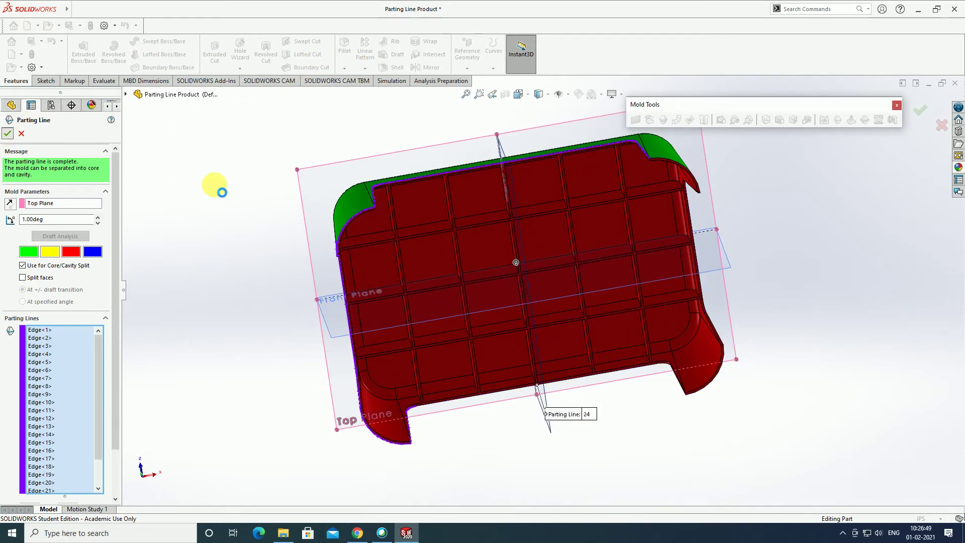
middle_click_drag(328, 173, 291, 355)
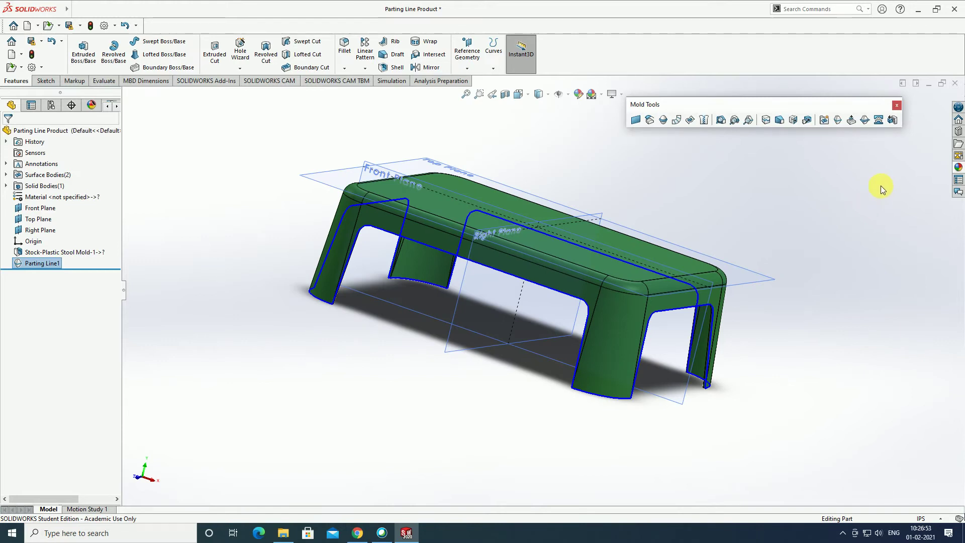
left_click(851, 119)
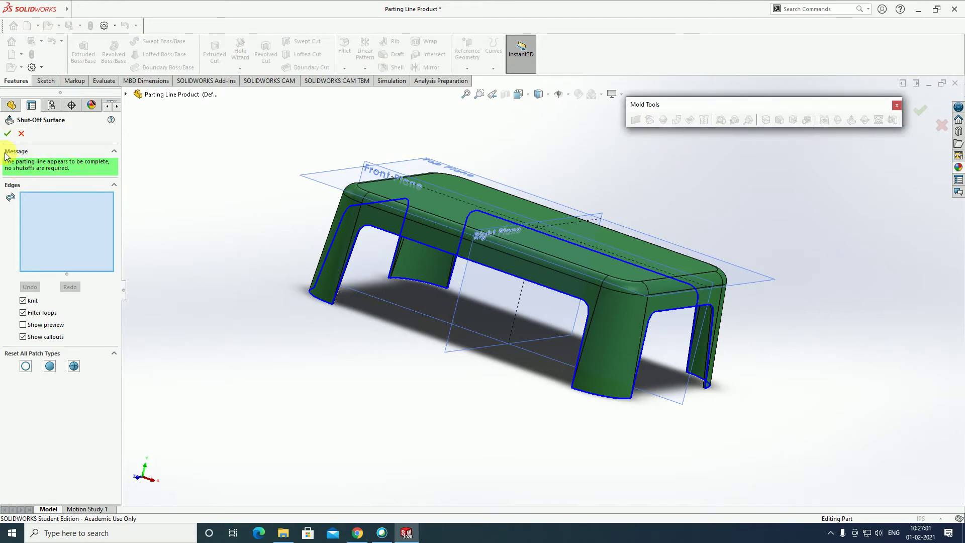
left_click(21, 133)
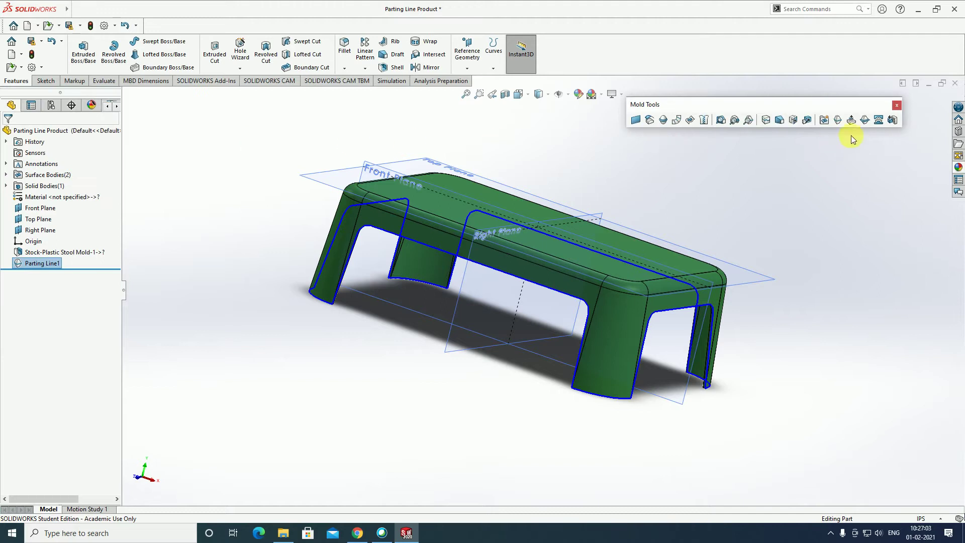
- Build a parting surface from Parting Line1, perpendicular to pull, widened to about 2.39 in
left_click(864, 121)
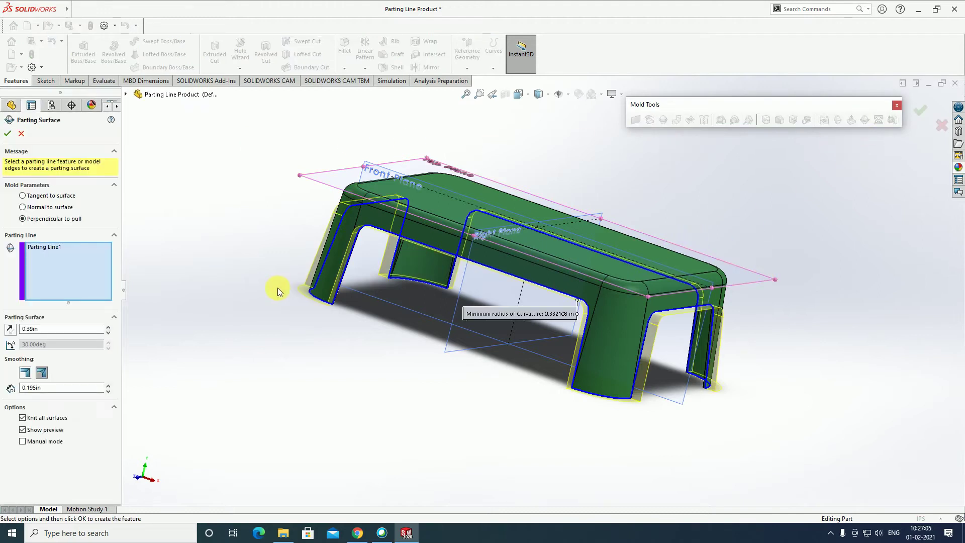
middle_click_drag(265, 280, 327, 58)
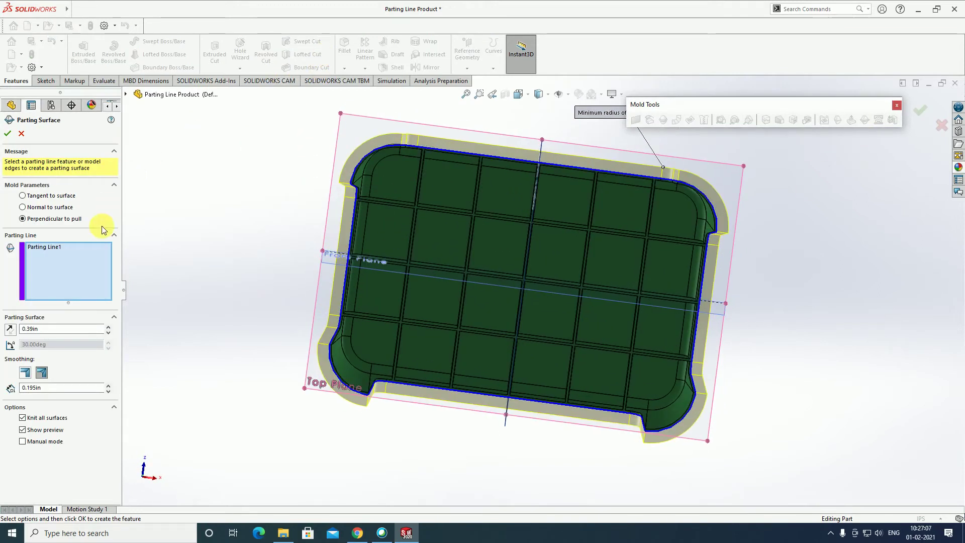
left_click(108, 326)
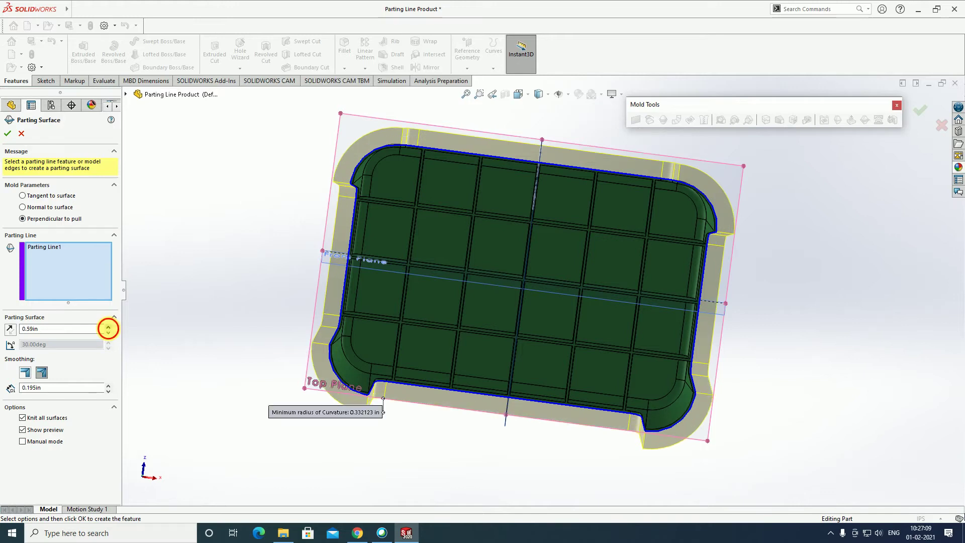
left_click(108, 327)
left_click(108, 327)
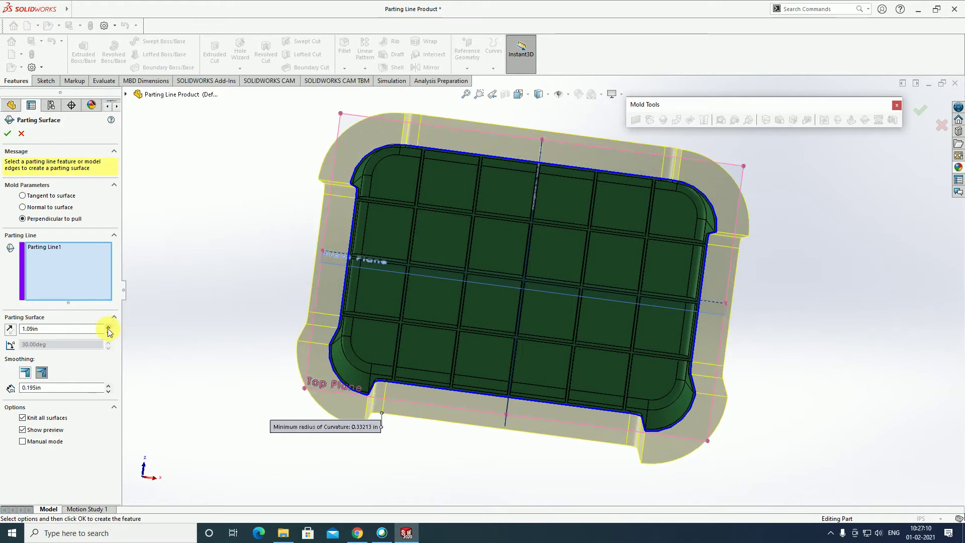
left_click(109, 327)
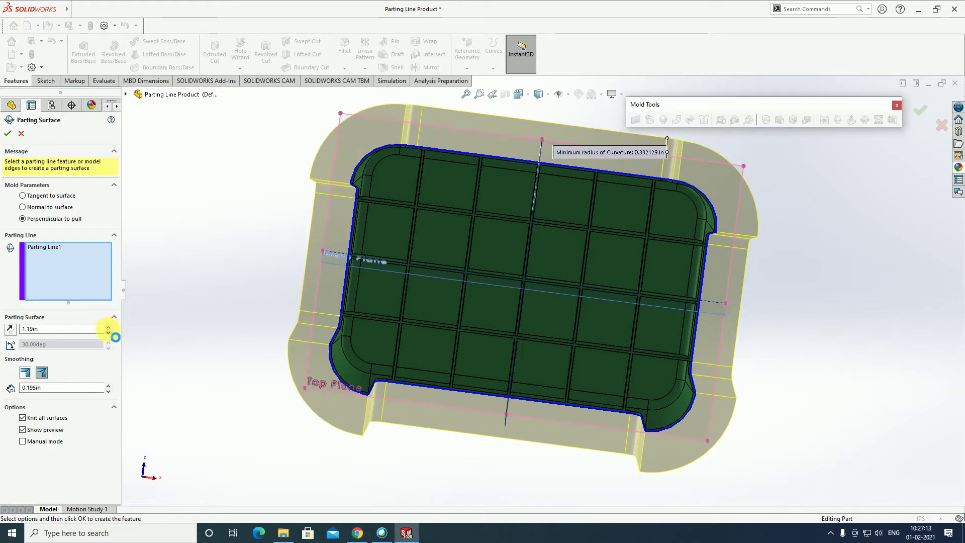
left_click(108, 332)
left_click(108, 332)
left_click(108, 327)
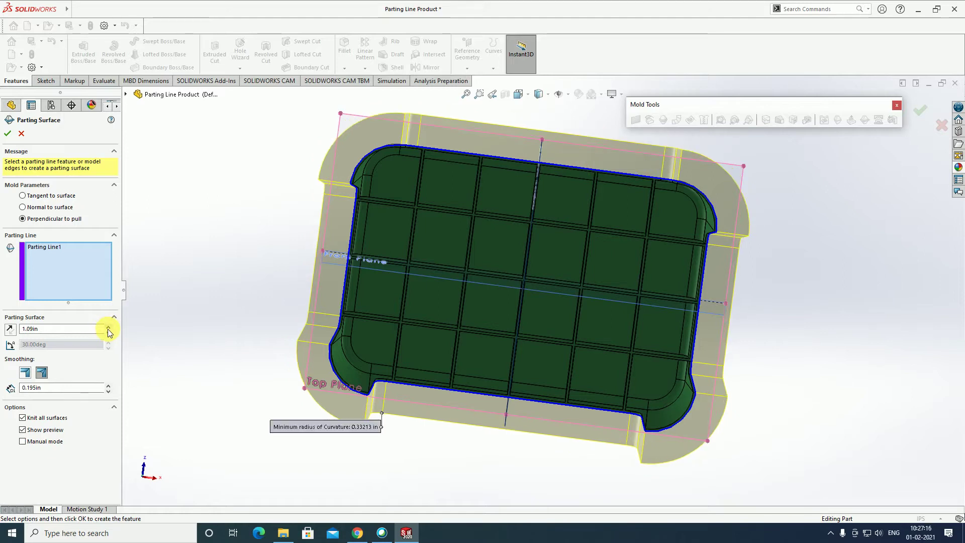
left_click(108, 326)
left_click(108, 327)
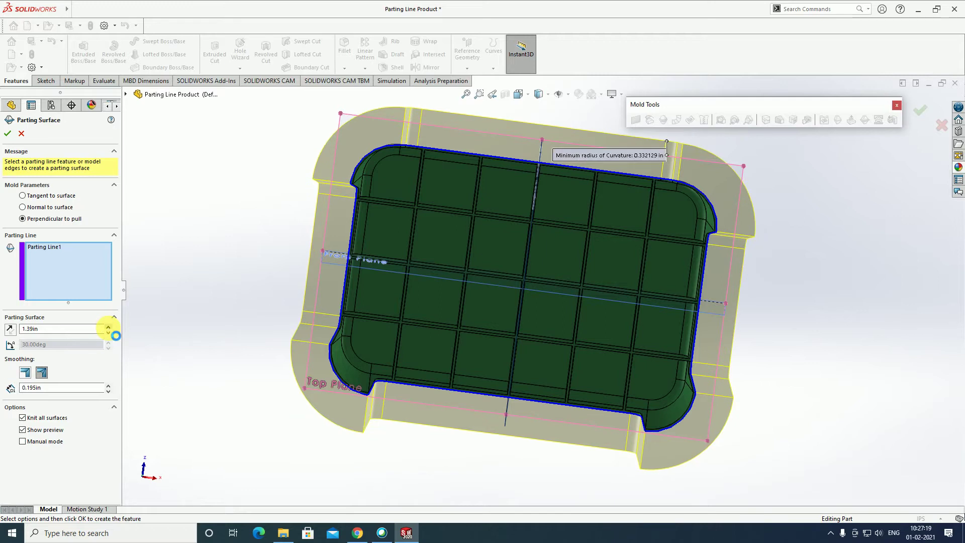
left_click(108, 326)
left_click(108, 326)
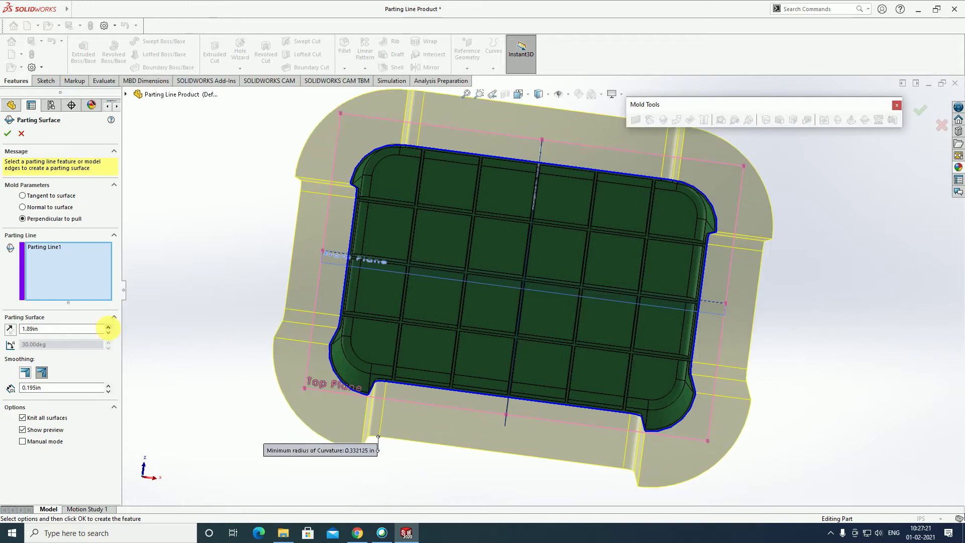
left_click(108, 327)
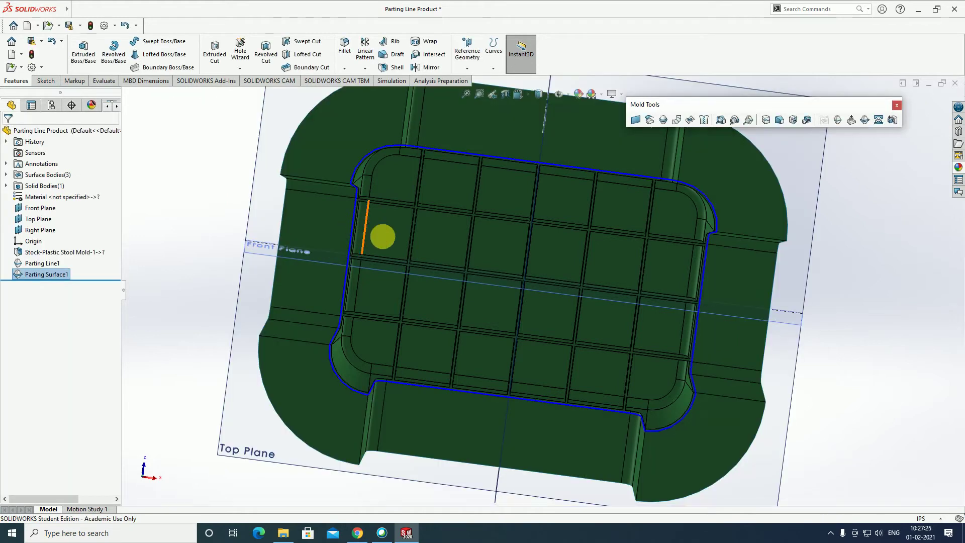
- Confirm the parting surface and start a tooling split sketch on it
left_click(741, 171)
left_click(826, 198)
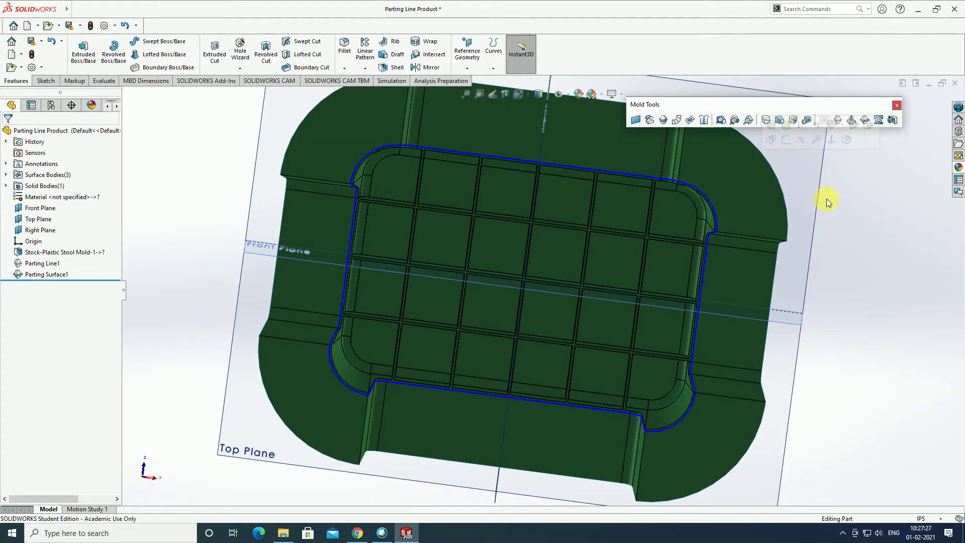
left_click(880, 124)
left_click(746, 200)
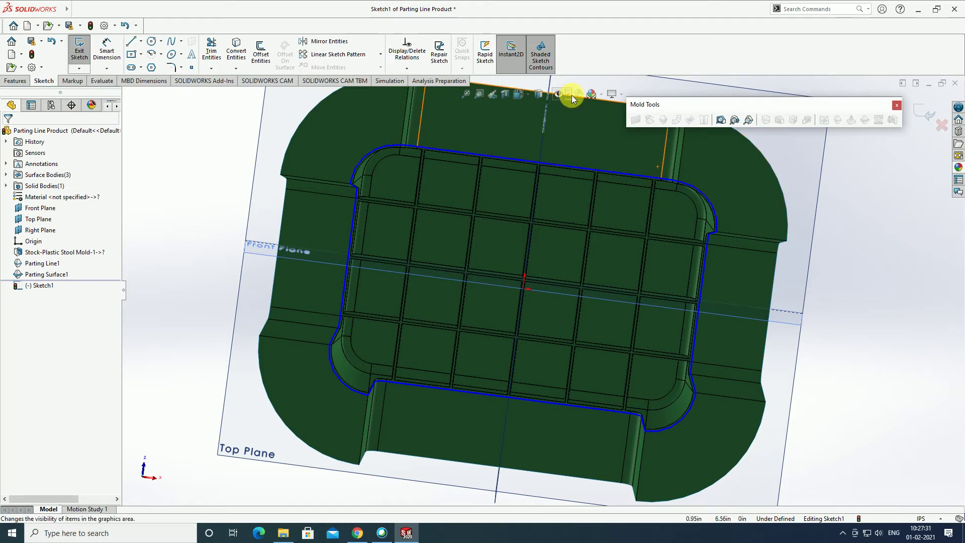
- Sketch a centre rectangle from the origin enclosing the stool outline, viewed Normal To
left_click(529, 95)
left_click(442, 291)
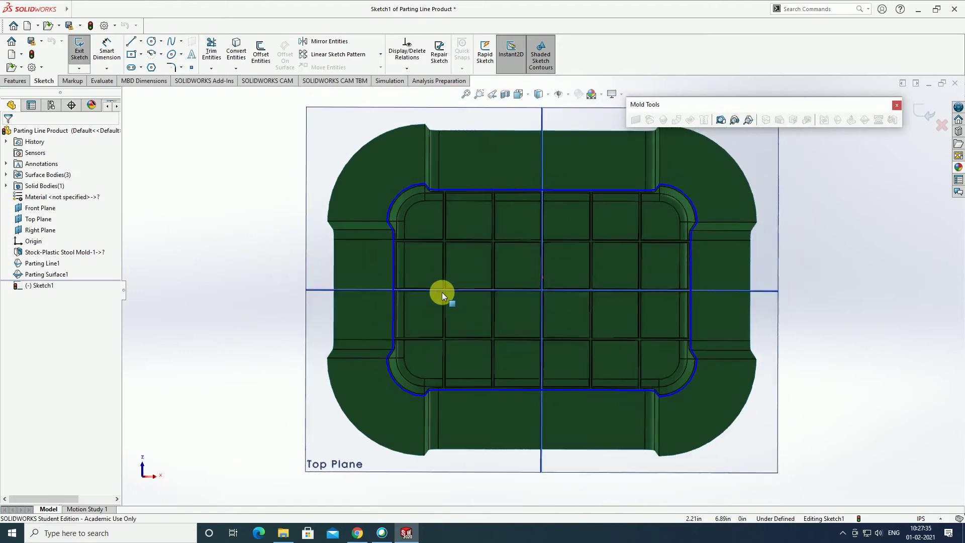
left_click(131, 54)
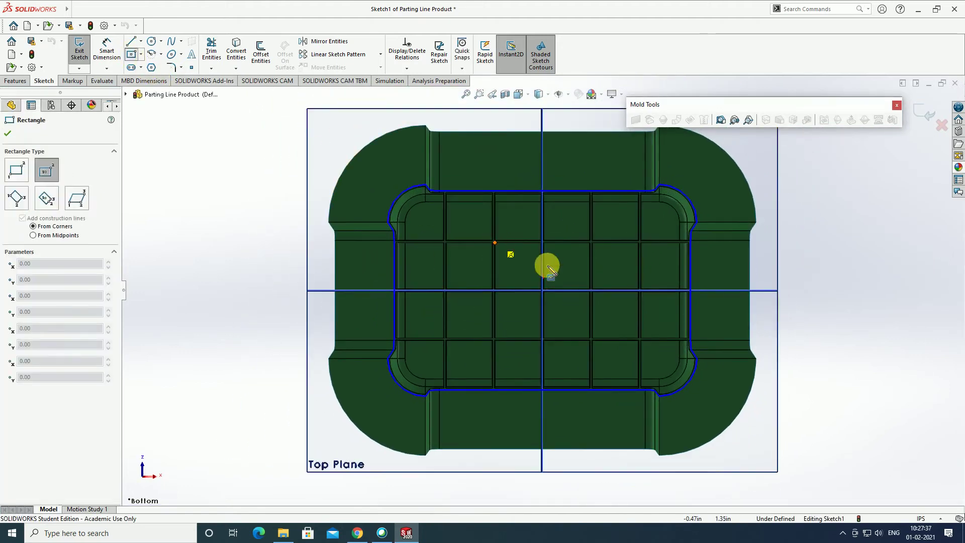
left_click(542, 291)
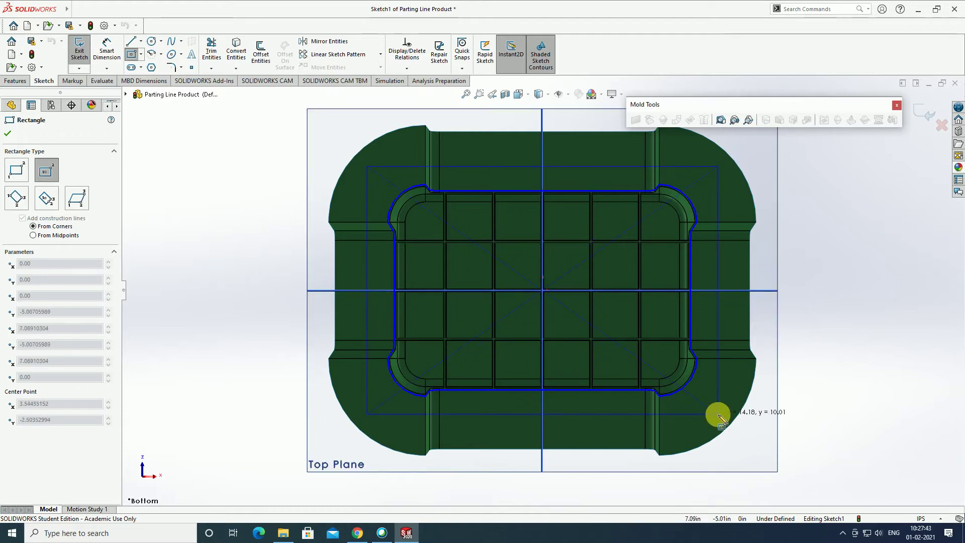
left_click(717, 413)
left_click(892, 119)
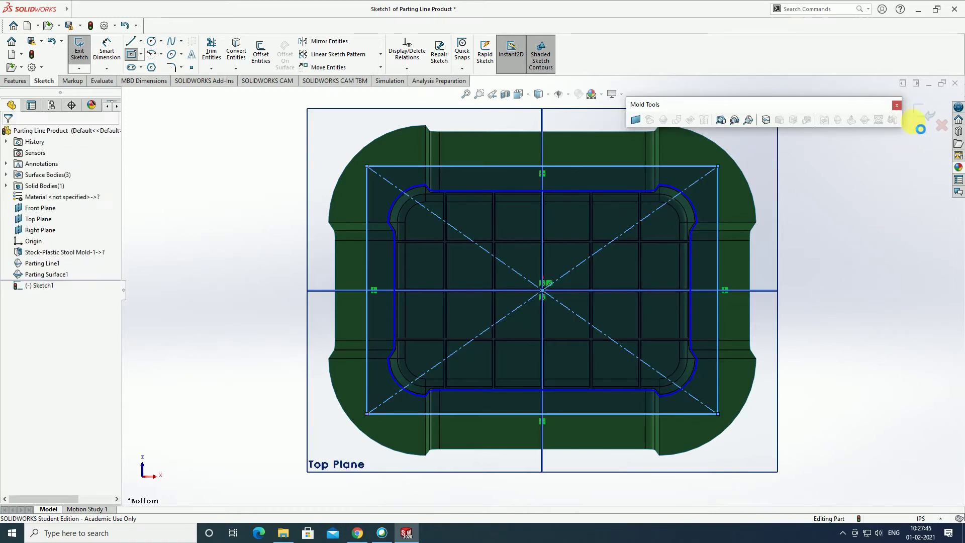
- Size the tooling split blocks to 5.0885 in and 1.1811 in and confirm the split
mouse_move(804, 231)
middle_mouse_down()
mouse_move(787, 362)
mouse_move(749, 426)
mouse_move(765, 435)
mouse_move(754, 427)
middle_mouse_up()
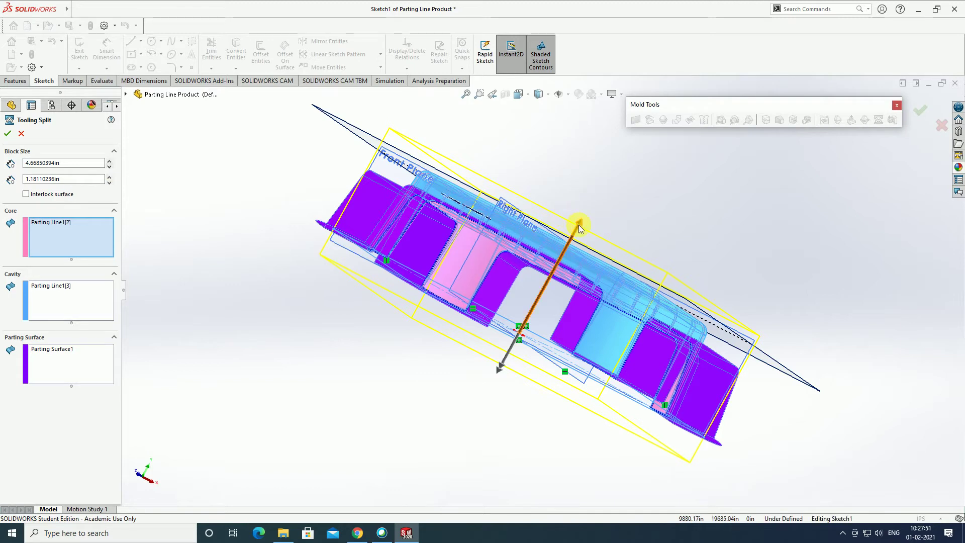
mouse_move(580, 225)
left_mouse_down()
mouse_move(595, 202)
mouse_move(576, 250)
left_mouse_up()
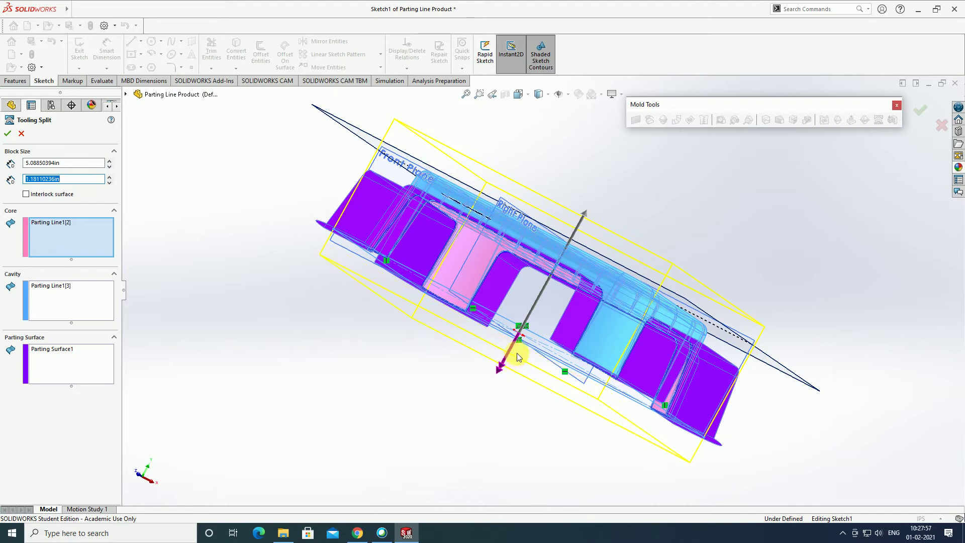
mouse_move(544, 190)
middle_mouse_down()
mouse_move(614, 212)
mouse_move(598, 236)
middle_mouse_up()
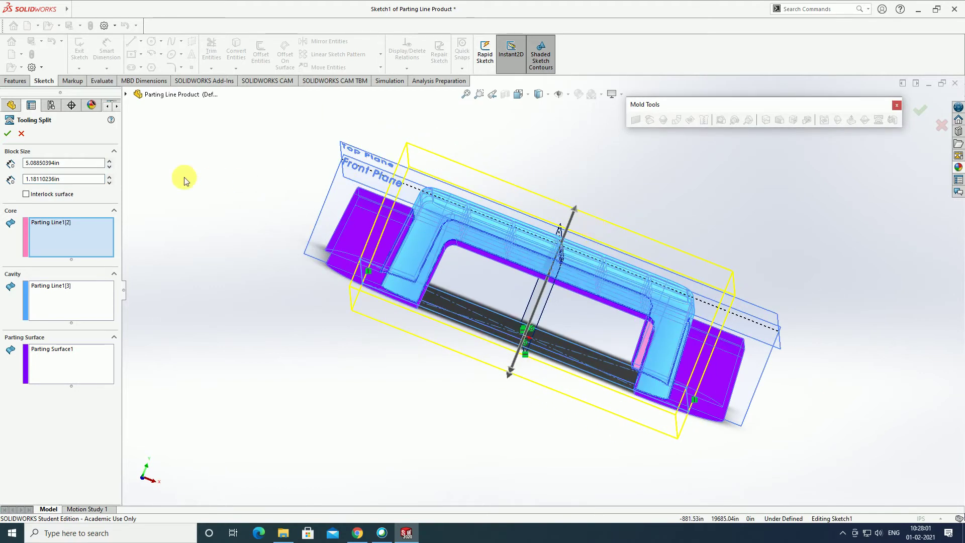
left_click(8, 133)
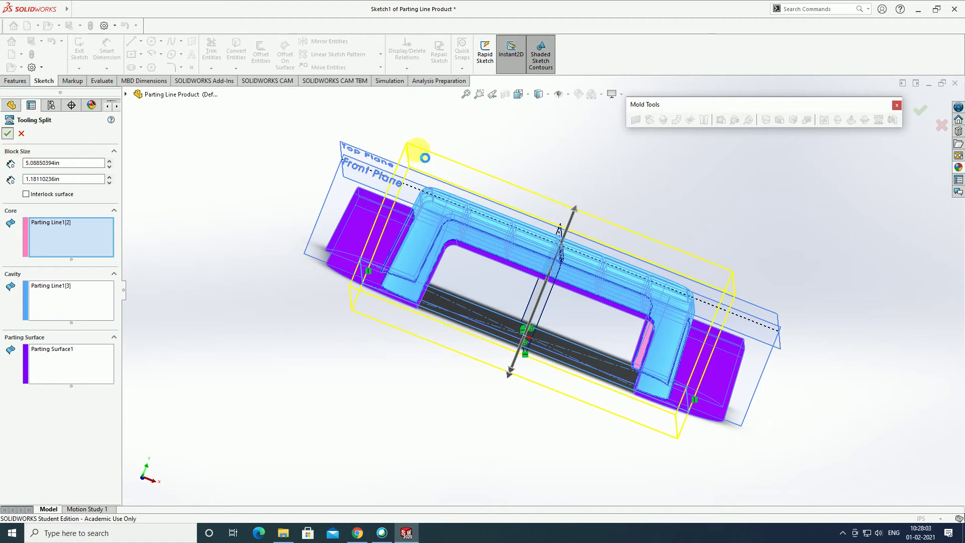
mouse_move(475, 163)
middle_mouse_down()
mouse_move(518, 218)
mouse_move(336, 145)
middle_mouse_up()
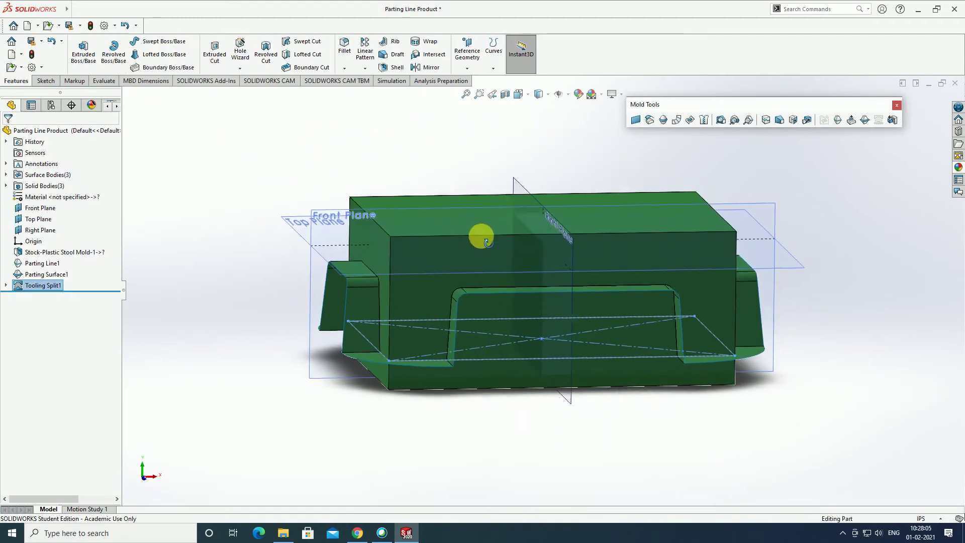
- Move the lower mold block down along Y by about -12.09 in
left_click(76, 10)
mouse_move(113, 9)
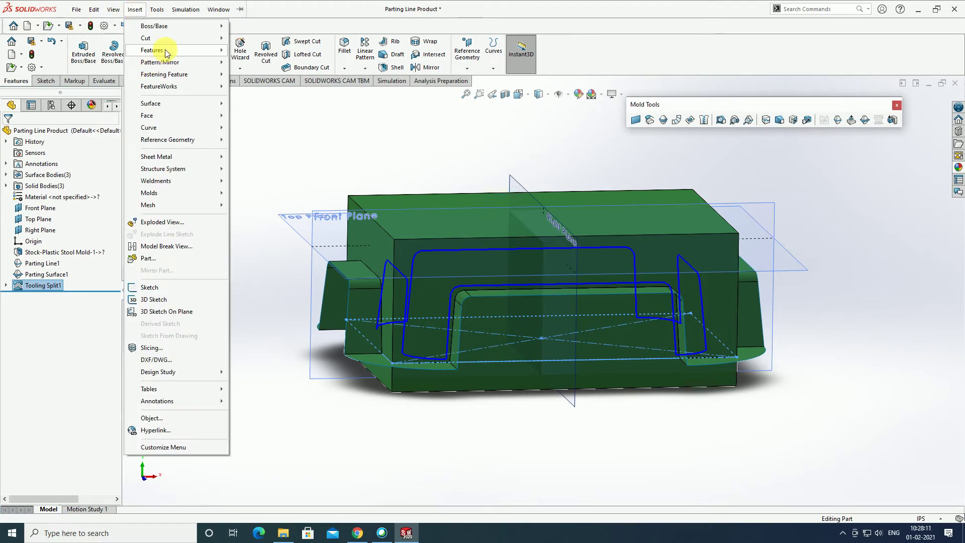
mouse_move(151, 50)
left_click(261, 319)
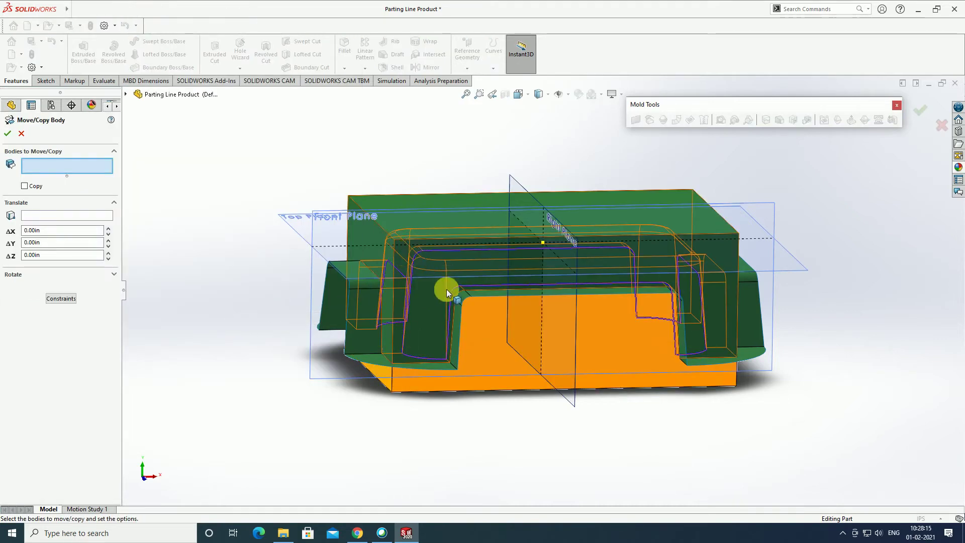
left_click(499, 339)
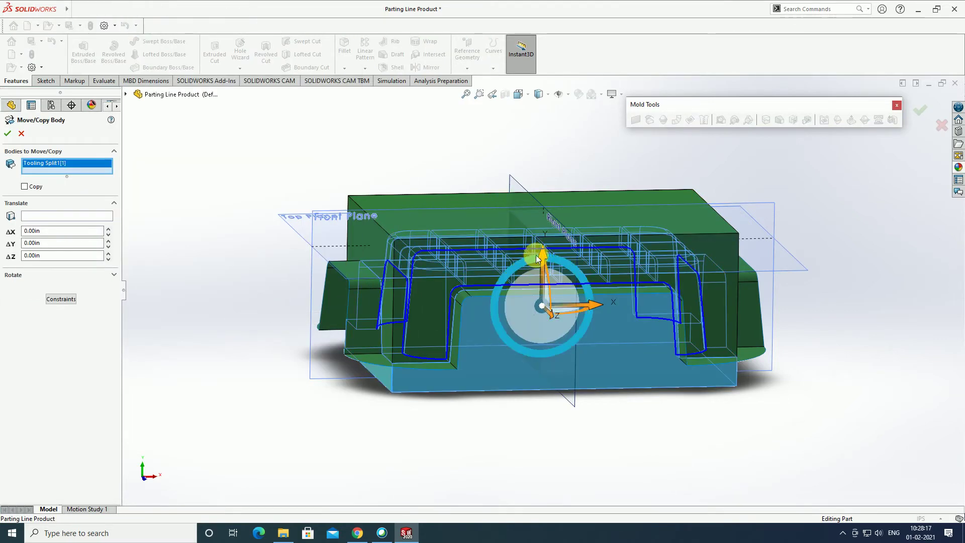
left_click_drag(544, 248, 555, 403)
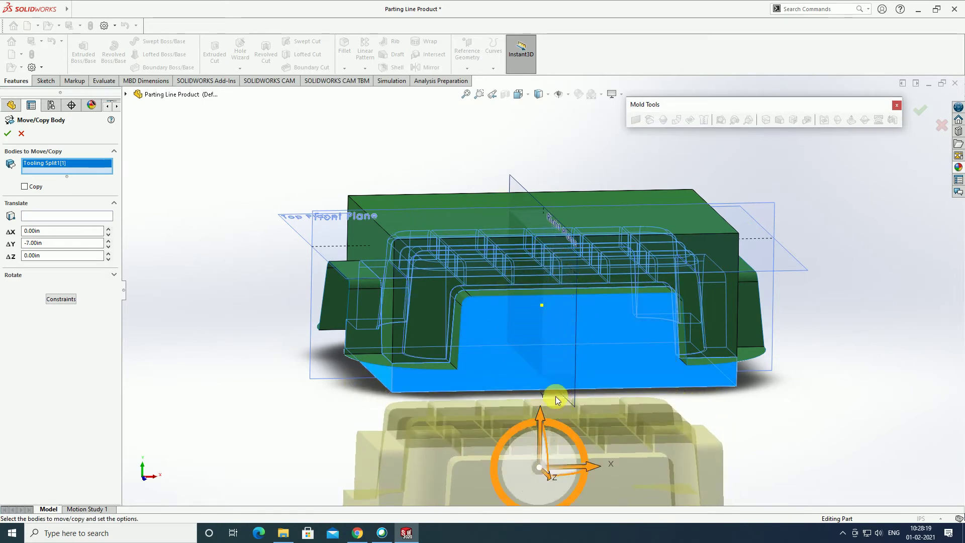
scroll(556, 396, "up", 3)
left_click_drag(544, 329, 526, 371)
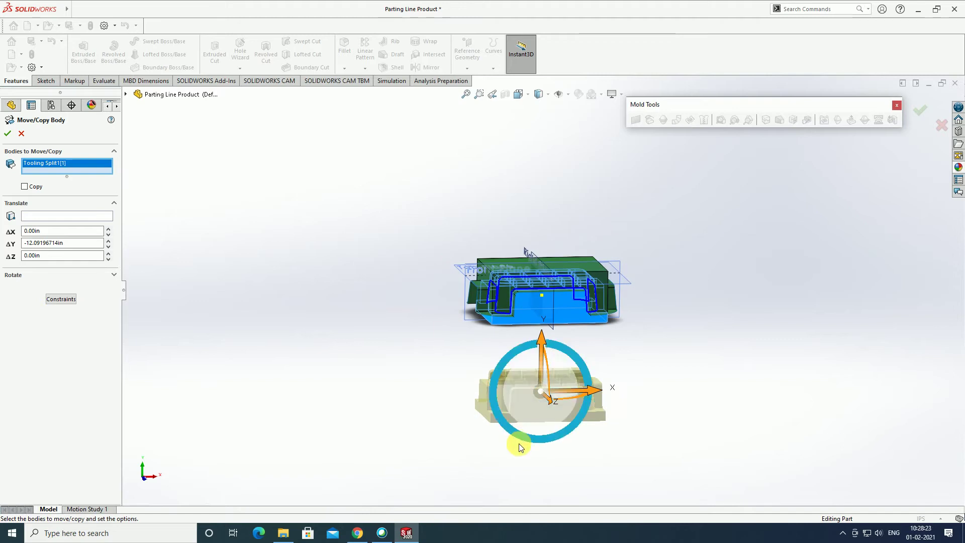
key("ctrl+Up")
left_click(7, 133)
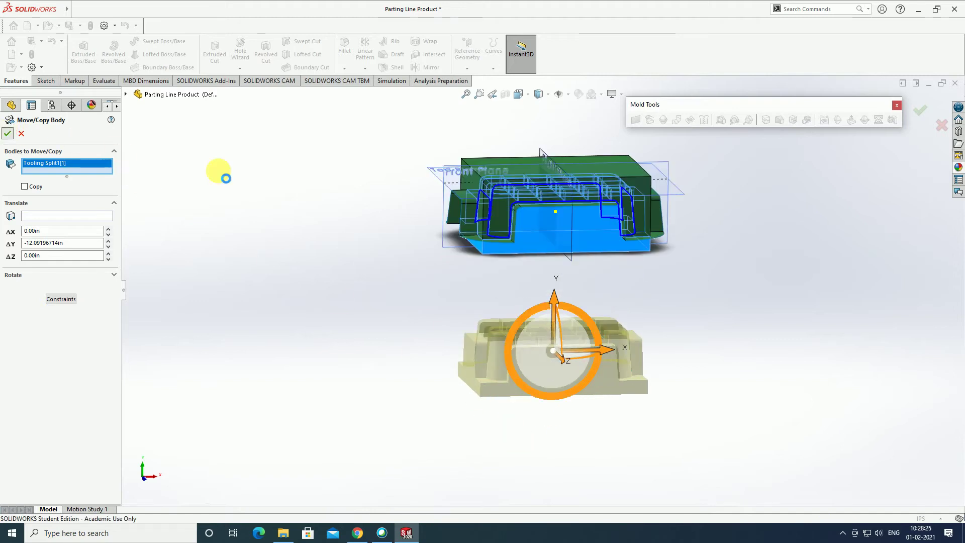
scroll(491, 190, "up", 2)
scroll(553, 168, "down", 2)
- Zoom the view and open Insert > Features to reach Move/Copy
scroll(553, 168, "up", 1)
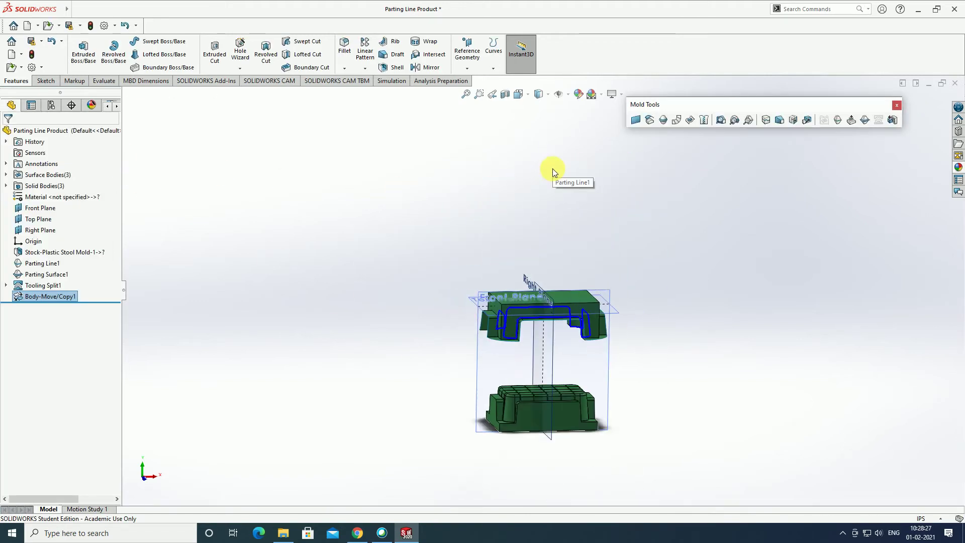
scroll(572, 370, "down", 2)
scroll(571, 370, "down", 1)
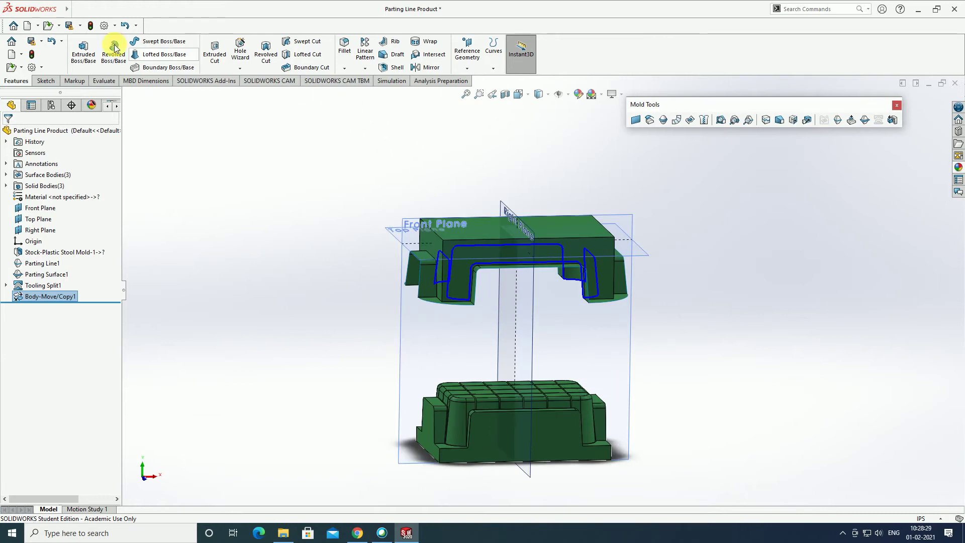
left_click(113, 9)
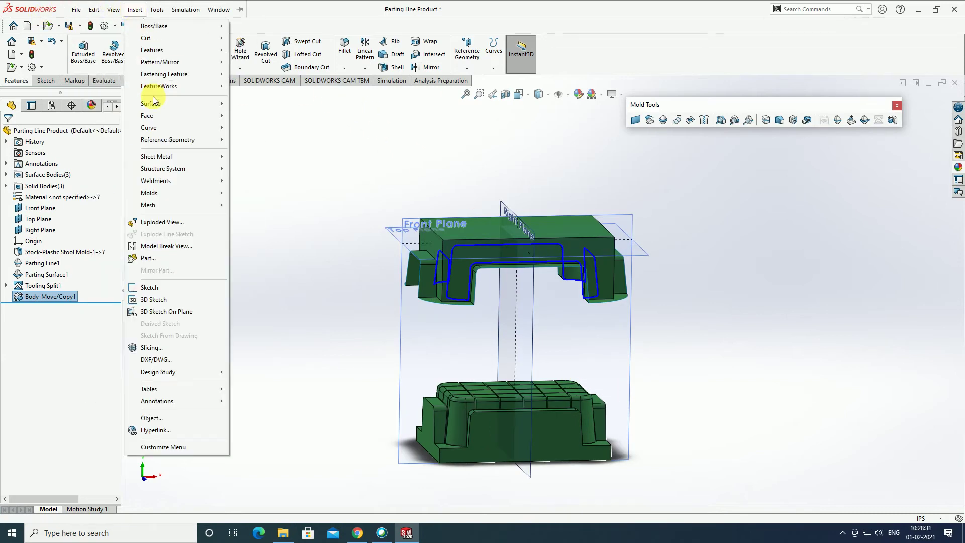
mouse_move(152, 50)
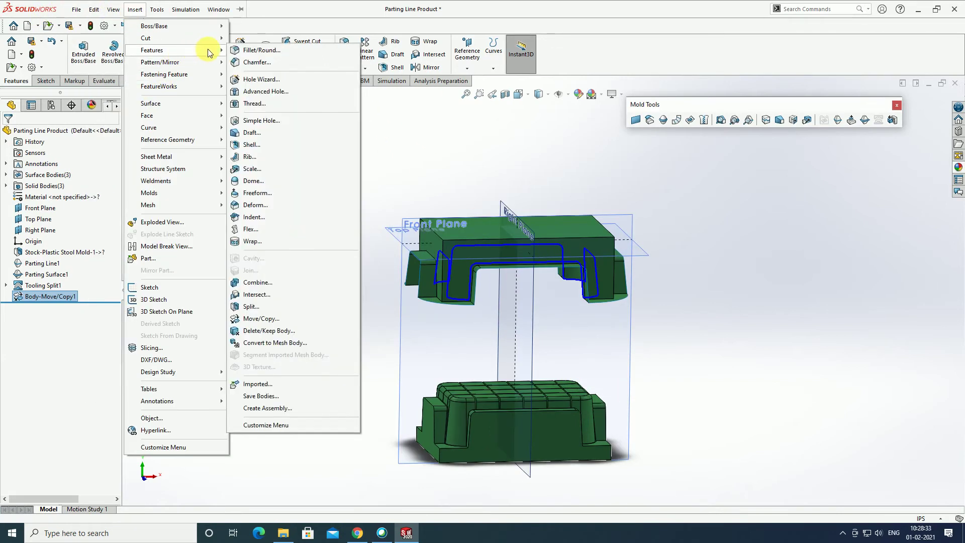
- Lift the top mold block up along Y by about 12.36 in
left_click(267, 319)
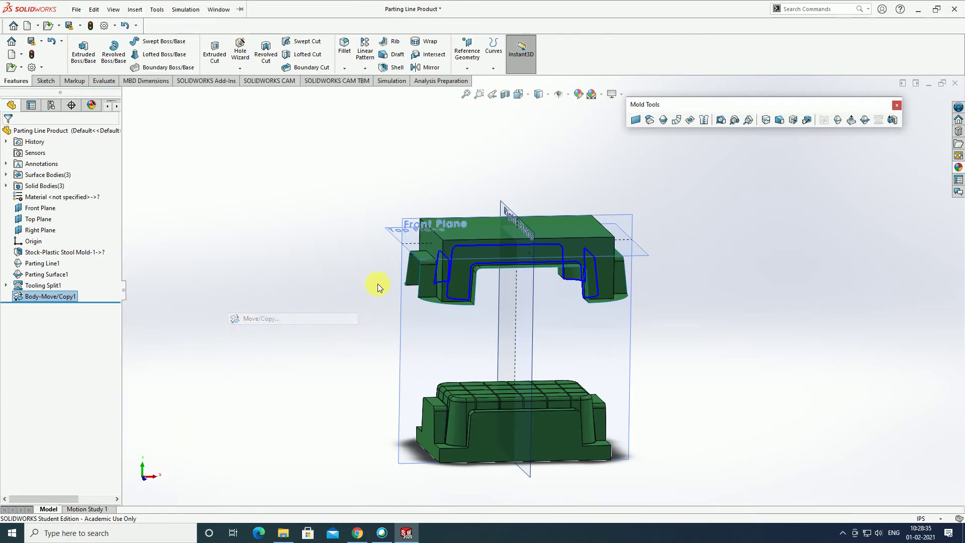
left_click(457, 241)
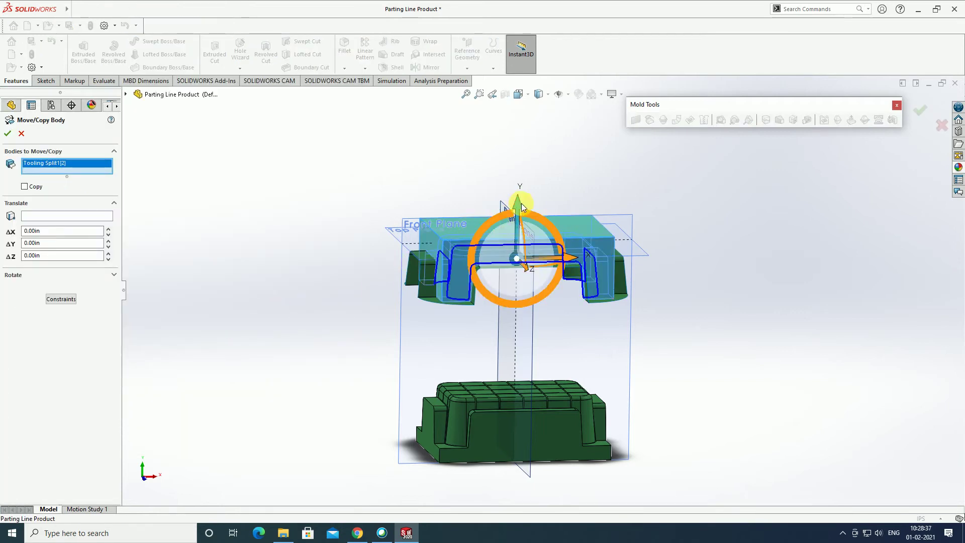
left_click_drag(522, 194, 534, 69)
key("z")
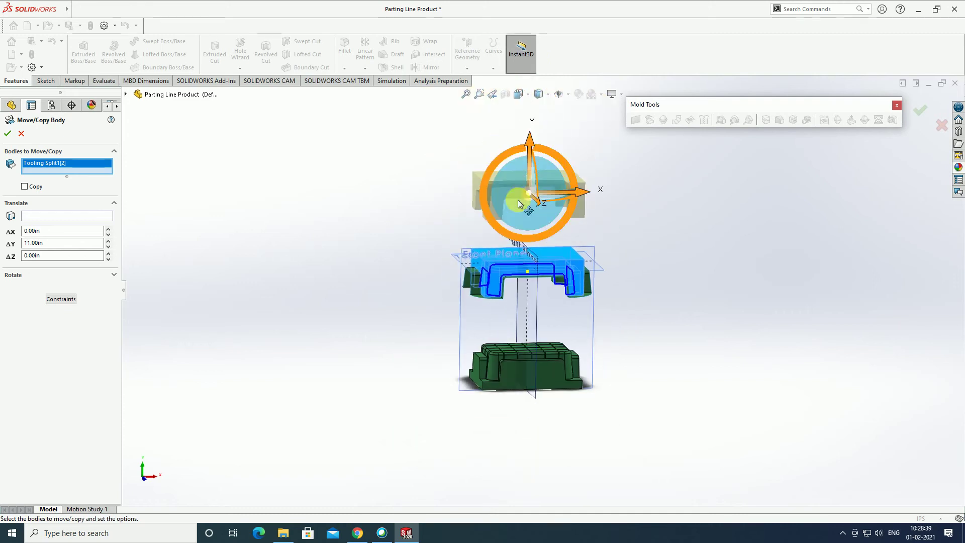
left_click_drag(529, 137, 530, 122)
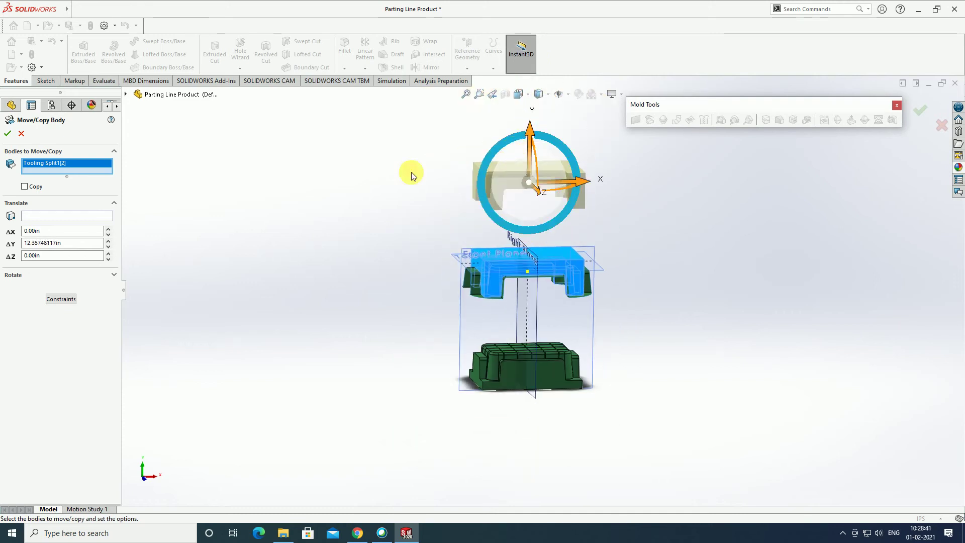
left_click(6, 135)
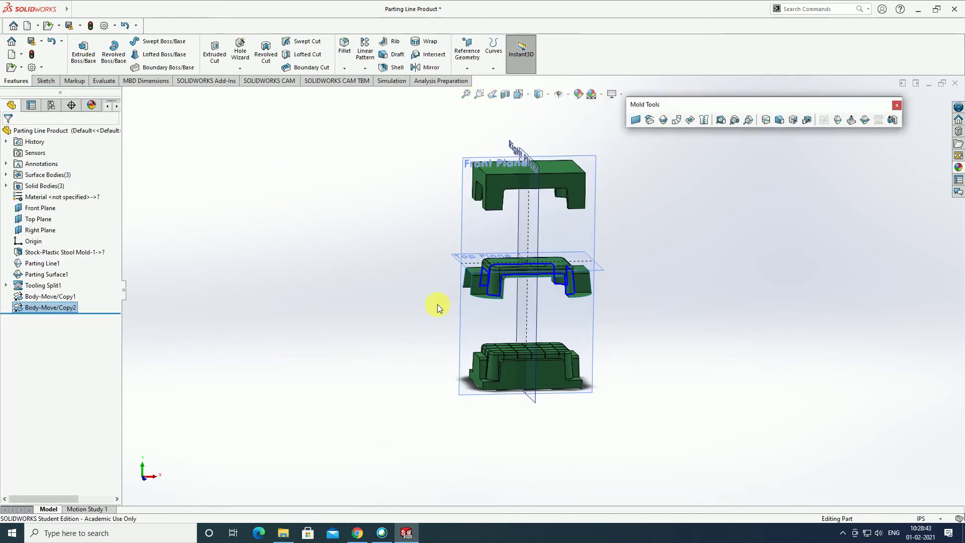
- Orbit and zoom out to fit all three pieces, with the reference planes hidden
mouse_move(414, 279)
middle_mouse_down()
mouse_move(369, 281)
mouse_move(469, 286)
middle_mouse_up()
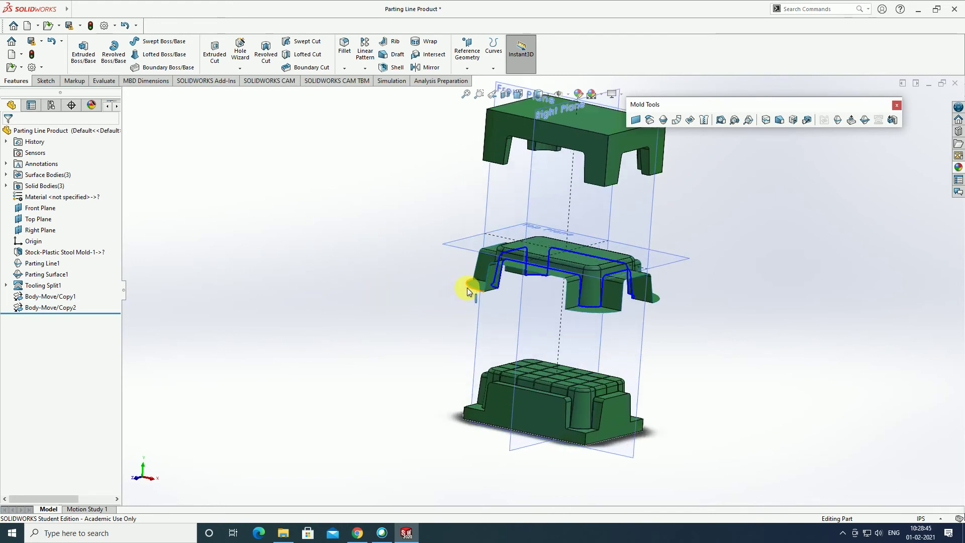
scroll(734, 352, "down", 3)
key("z")
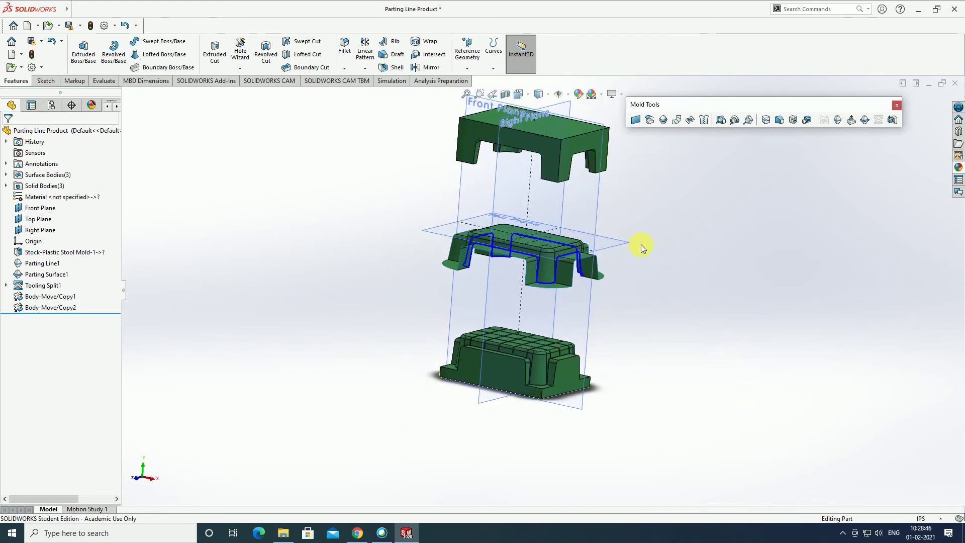
left_click(568, 94)
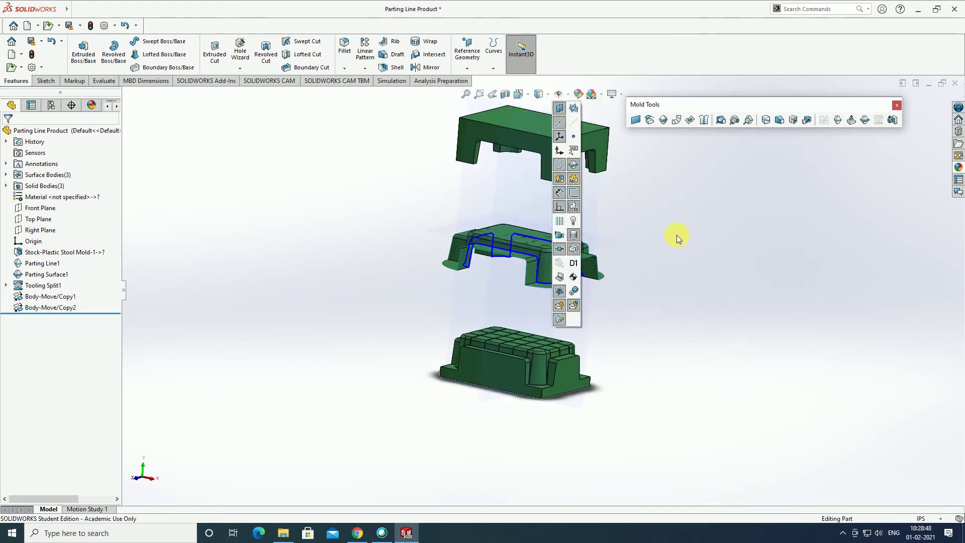
scroll(576, 279, "up", 2)
scroll(576, 279, "down", 3)
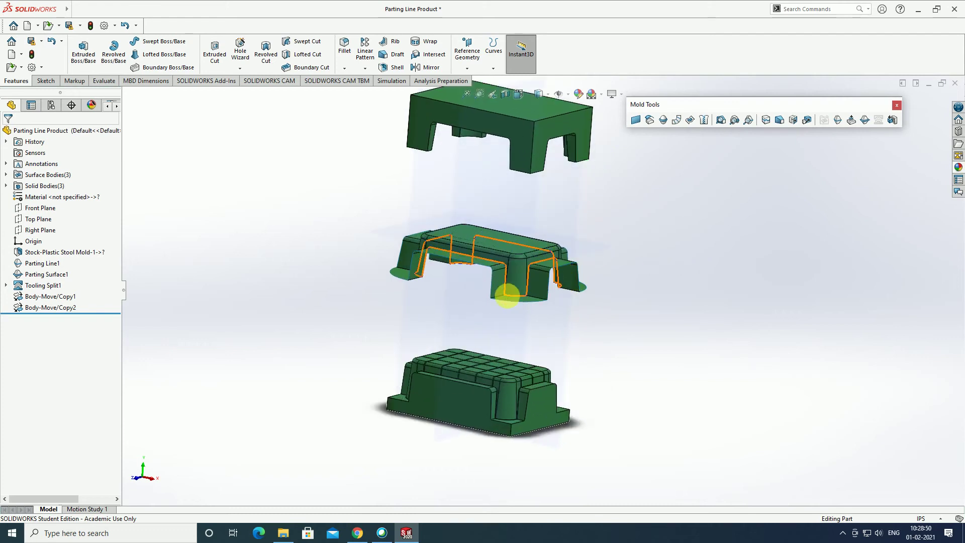
- Hide Parting Surface1 and bring up Edit Appearance for the part
left_click(496, 286)
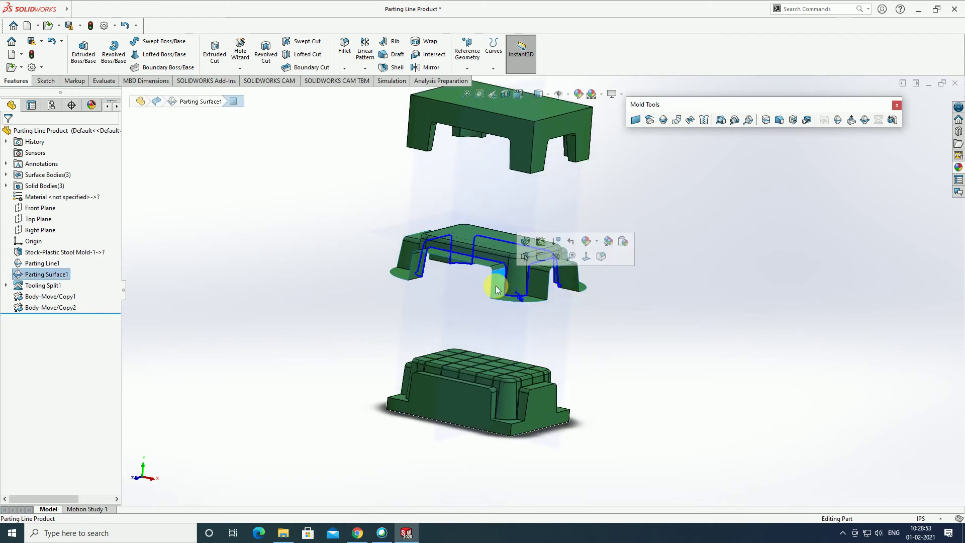
left_click(557, 258)
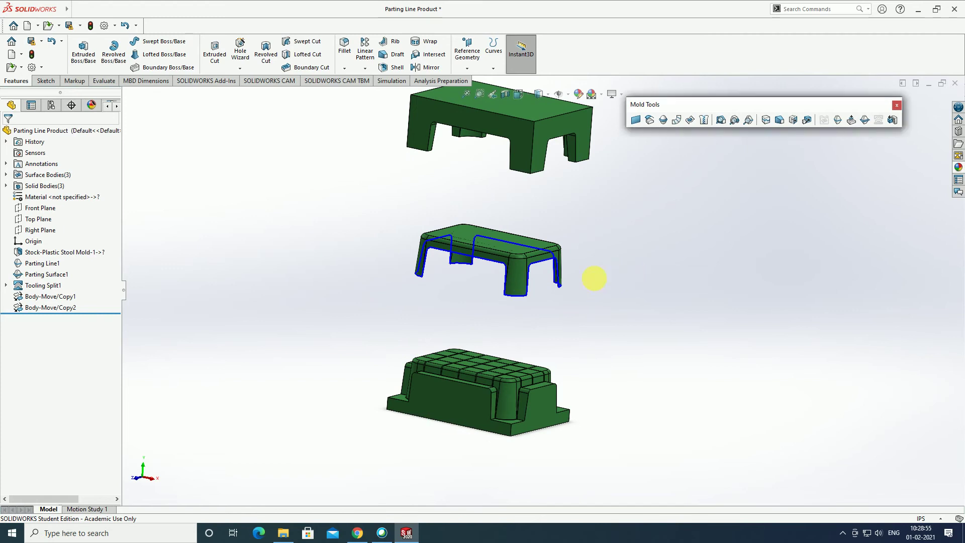
mouse_move(594, 276)
middle_mouse_down()
mouse_move(611, 206)
mouse_move(605, 301)
mouse_move(611, 250)
mouse_move(578, 261)
middle_mouse_up()
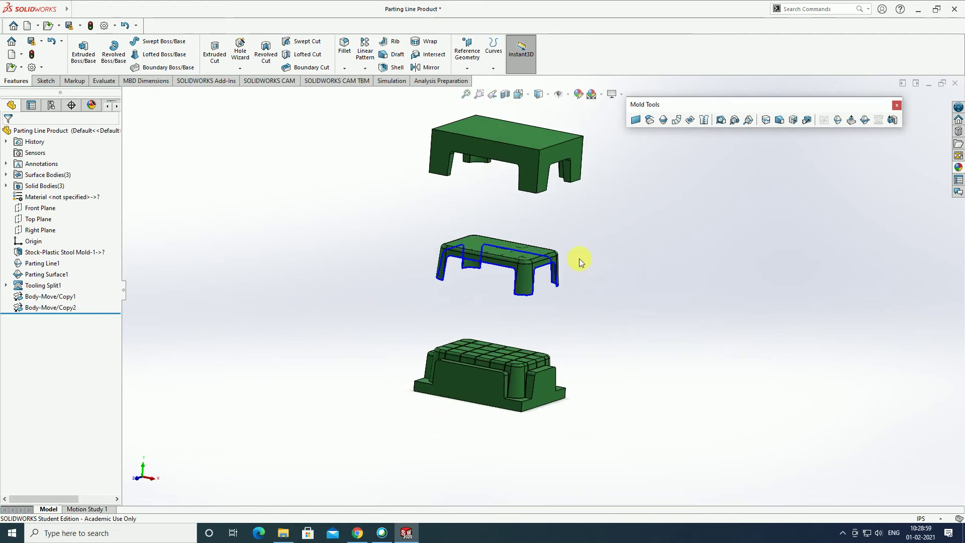
scroll(442, 128, "down", 2)
middle_click_drag(674, 236, 672, 247)
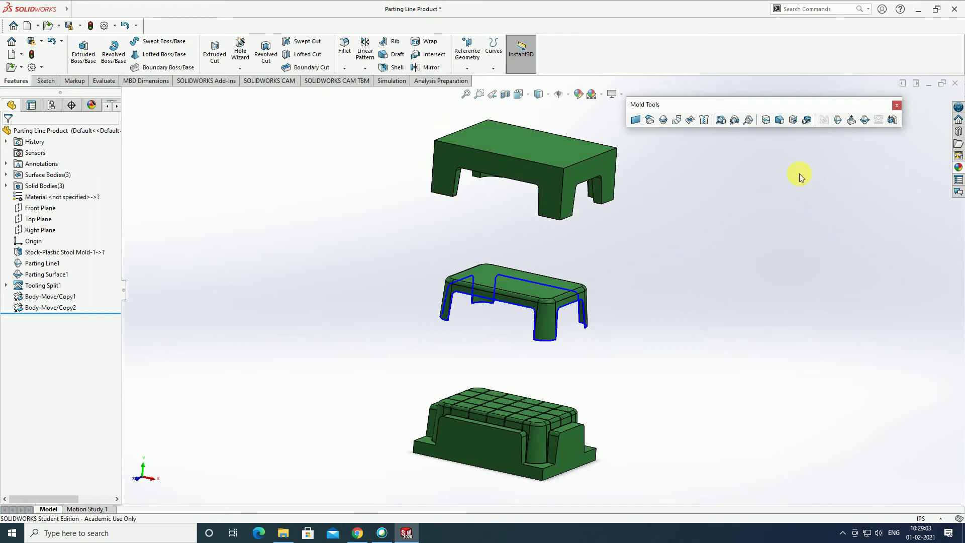
left_click(578, 94)
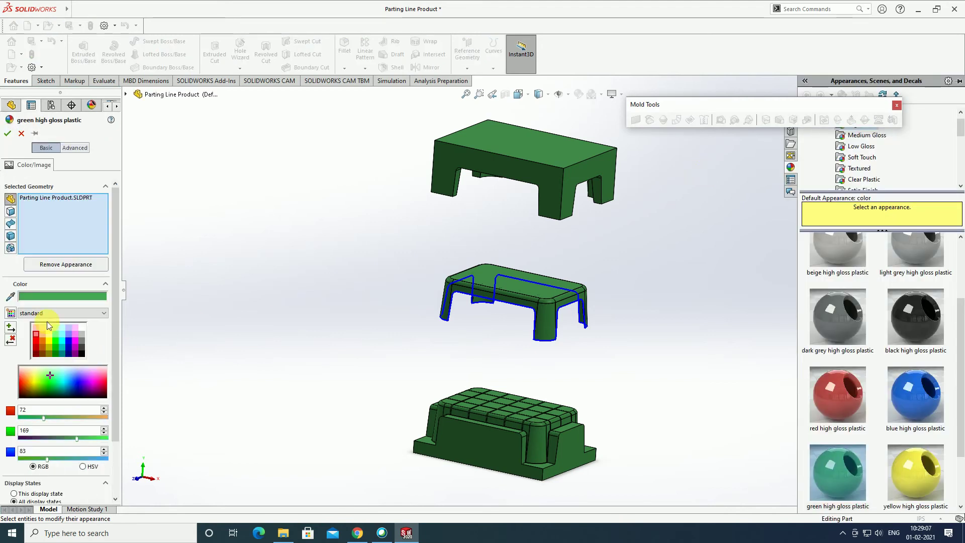
- Apply teal (RGB 0, 192, 192) to the whole part after trying several swatches
left_click(52, 199)
left_click(42, 343)
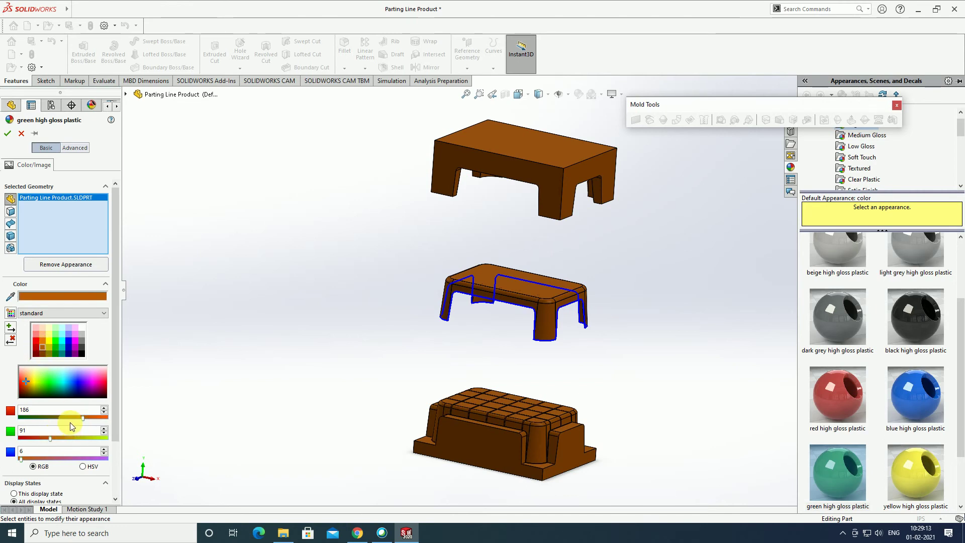
left_click(44, 340)
left_click(50, 342)
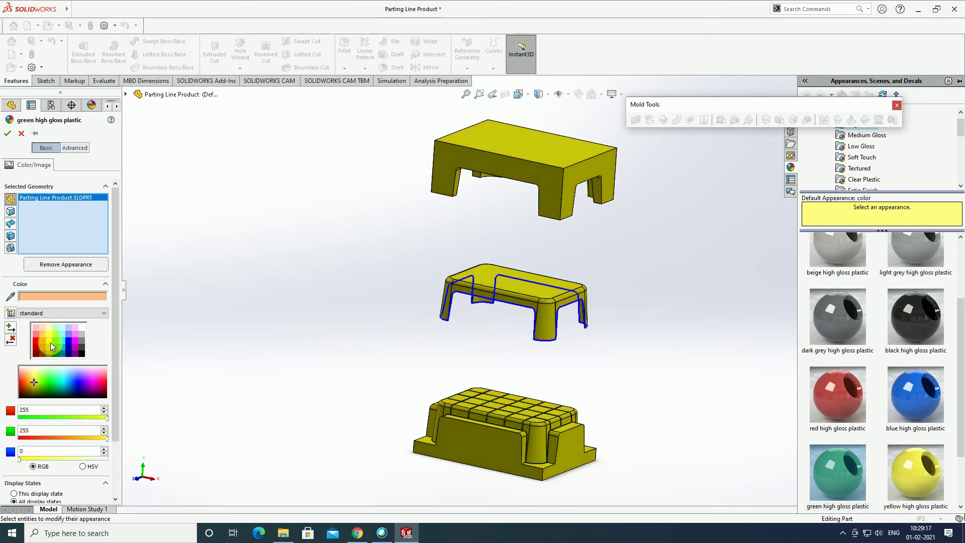
left_click(47, 348)
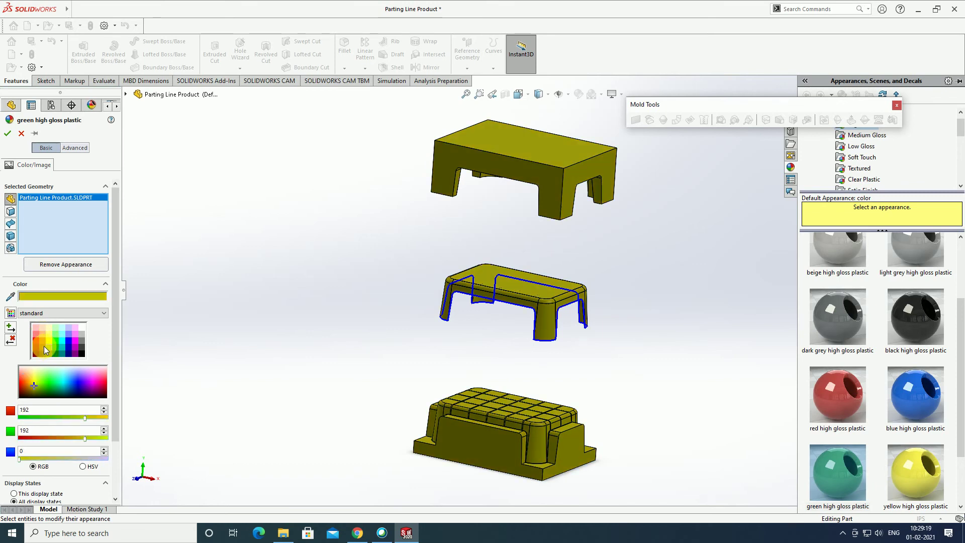
left_click(44, 346)
left_click(63, 348)
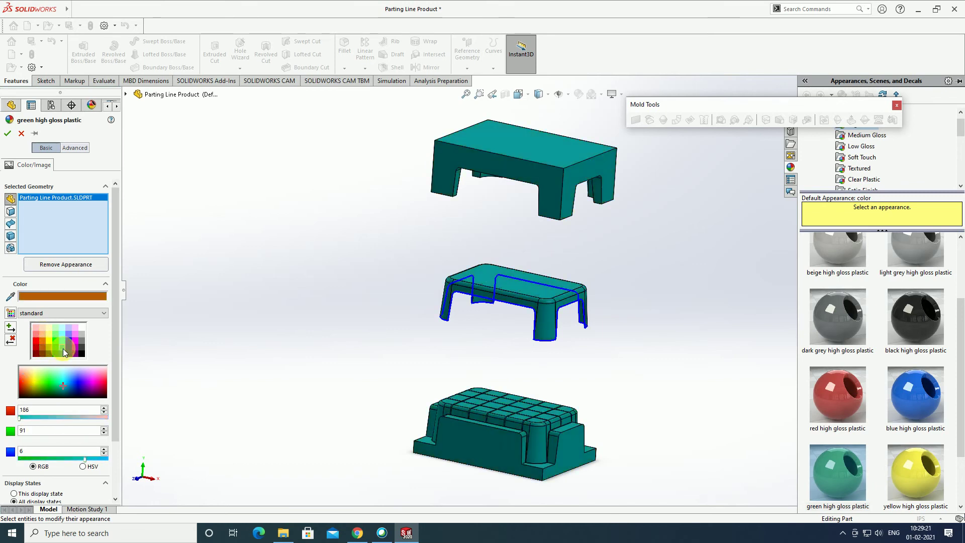
mouse_move(473, 270)
middle_mouse_down()
mouse_move(511, 289)
mouse_move(519, 265)
mouse_move(510, 279)
middle_mouse_up()
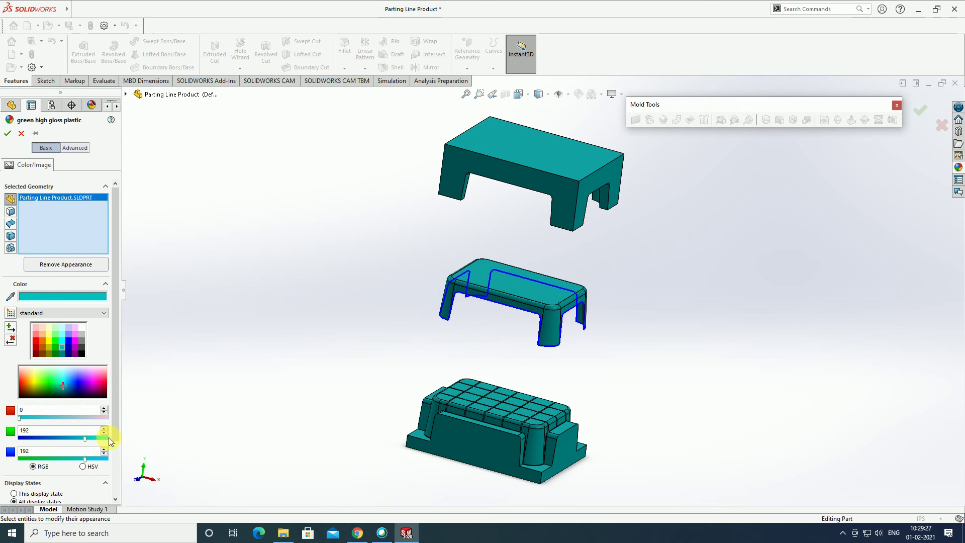
mouse_move(371, 357)
middle_mouse_down()
mouse_move(383, 340)
mouse_move(372, 369)
mouse_move(394, 308)
mouse_move(395, 350)
middle_mouse_up()
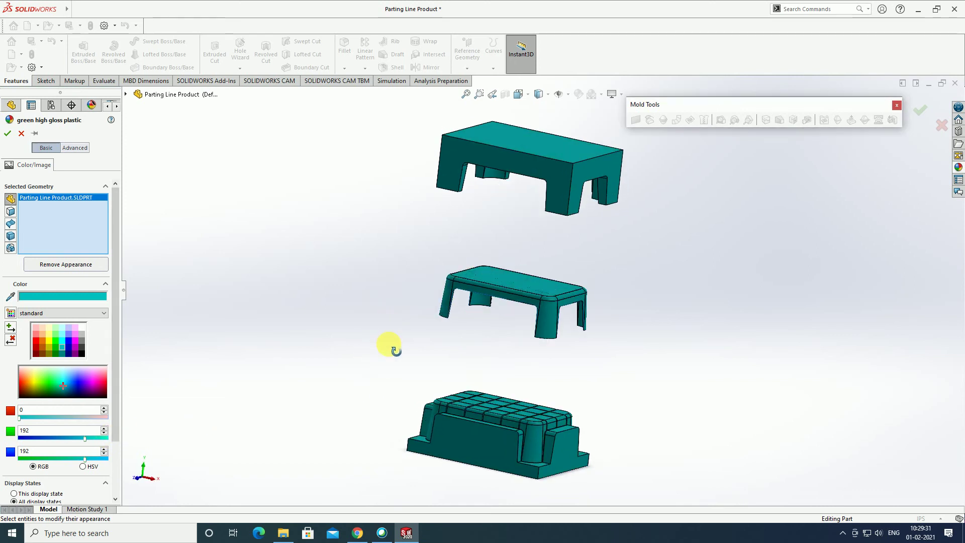
left_click(7, 133)
- Orbit the view to a higher angle looking down on the three separated teal mold pieces
middle_click_drag(280, 295, 274, 312)
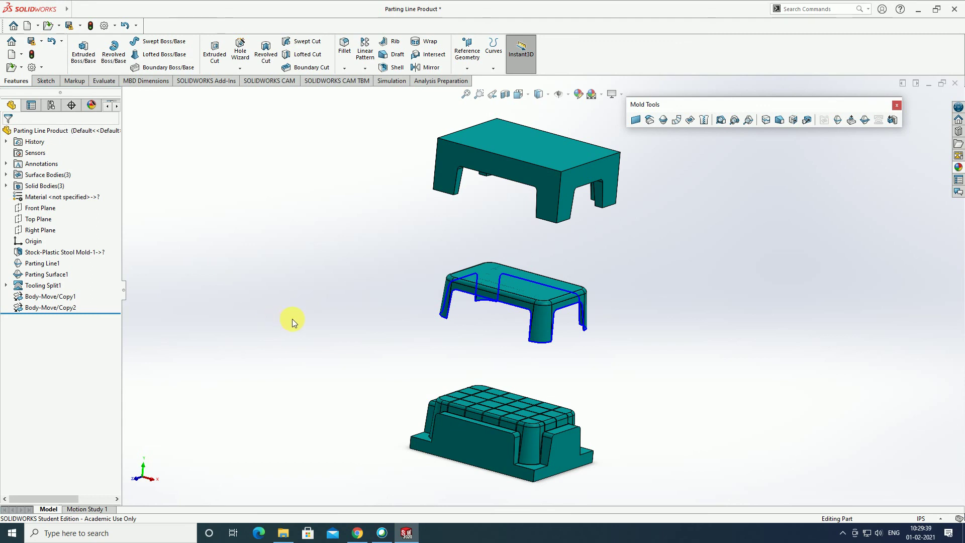
mouse_move(292, 319)
middle_mouse_down()
mouse_move(370, 224)
mouse_move(436, 272)
mouse_move(498, 278)
mouse_move(494, 295)
middle_mouse_up()
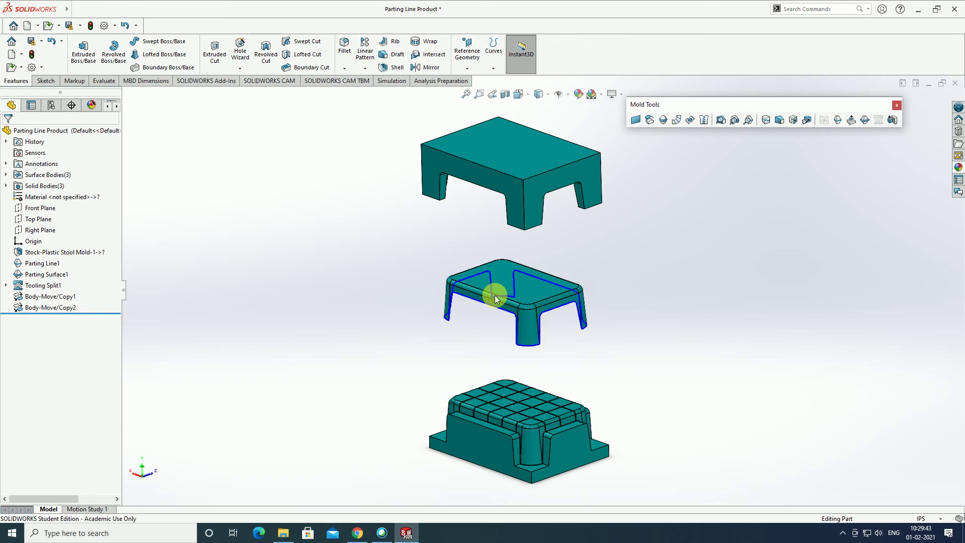